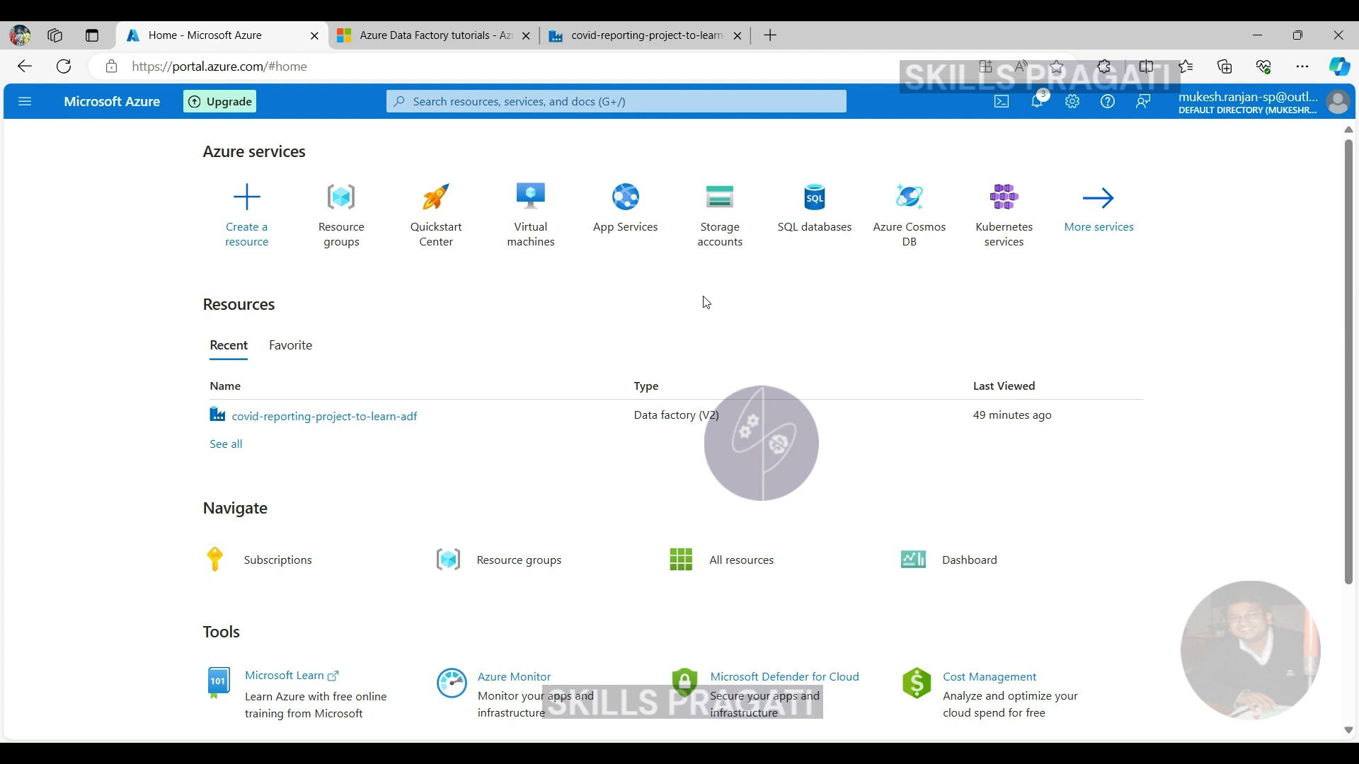
# Find the Microsoft Storage account service in the marketplace by searching "storage account" and start creating one.
pyautogui.click(28, 105)
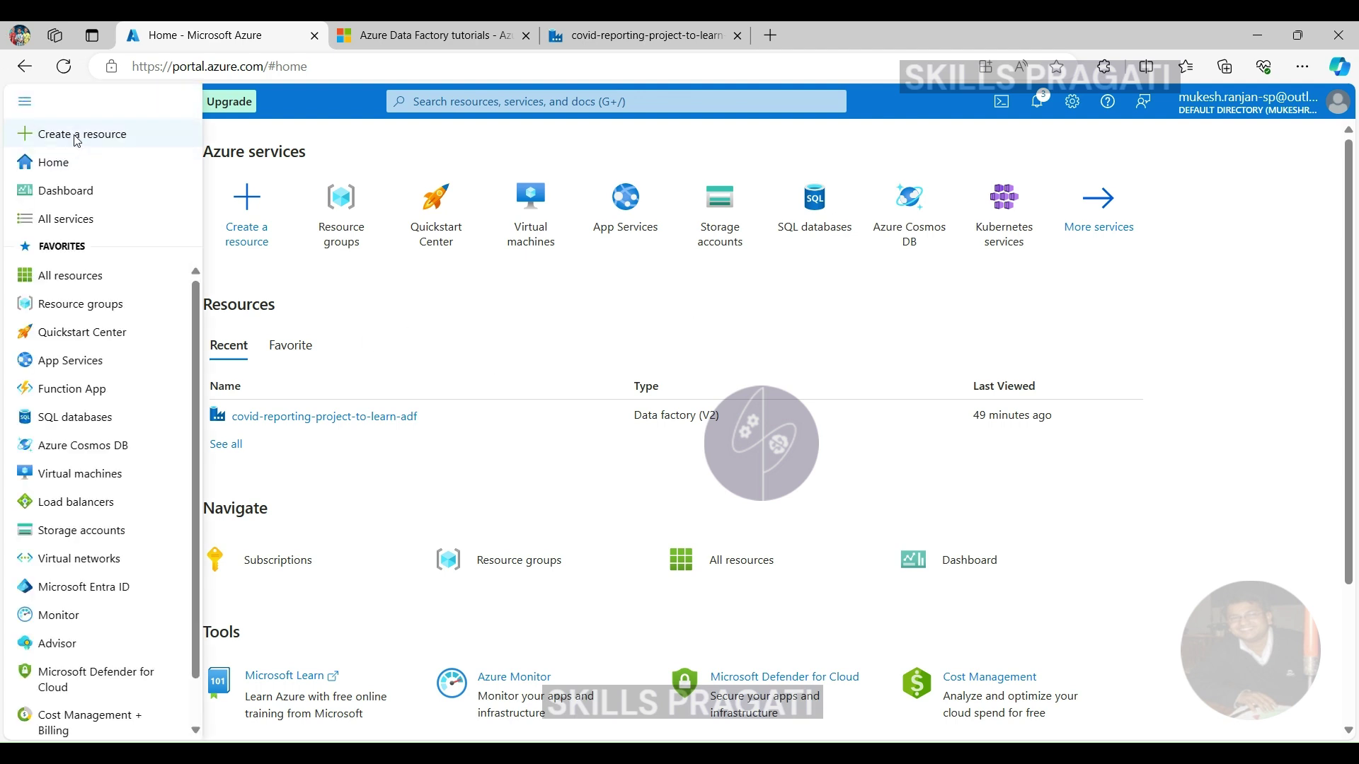
pyautogui.click(35, 132)
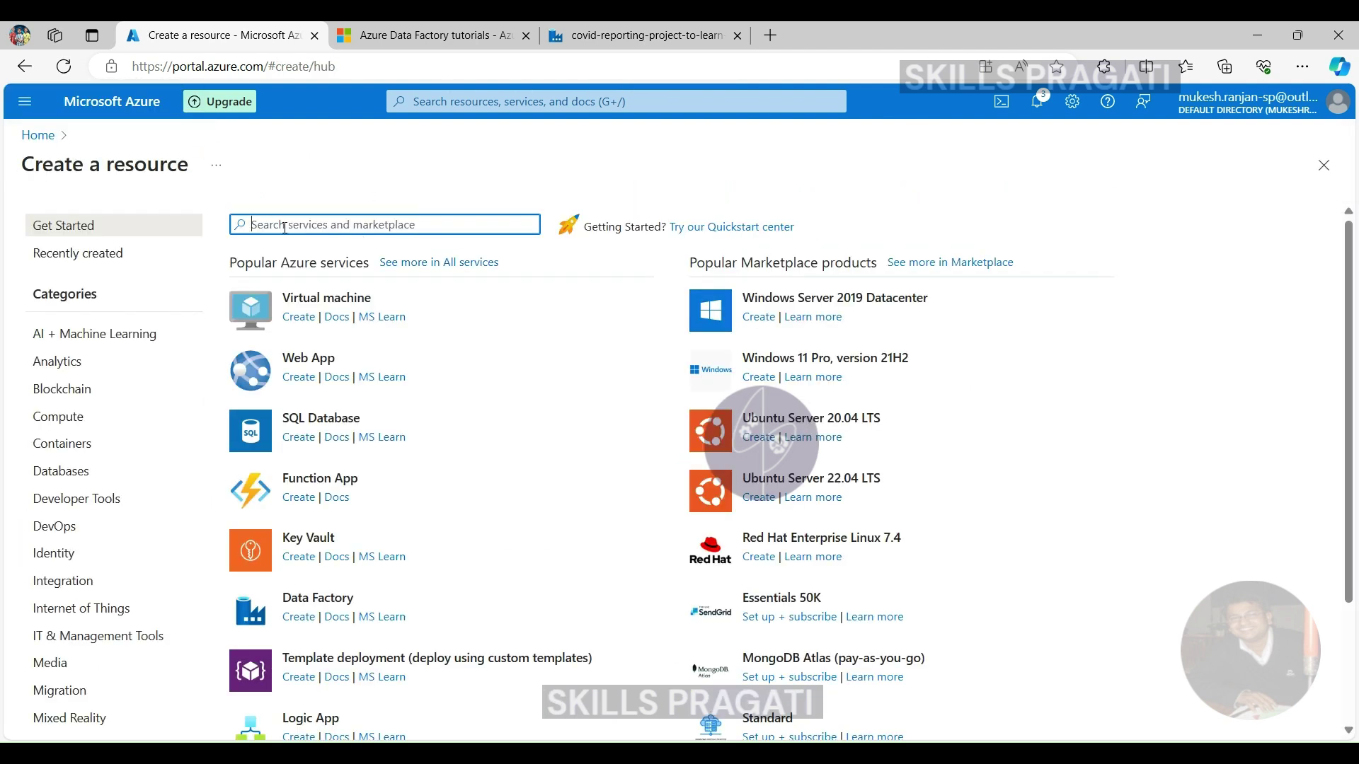
pyautogui.write('storage account')
pyautogui.click(306, 252)
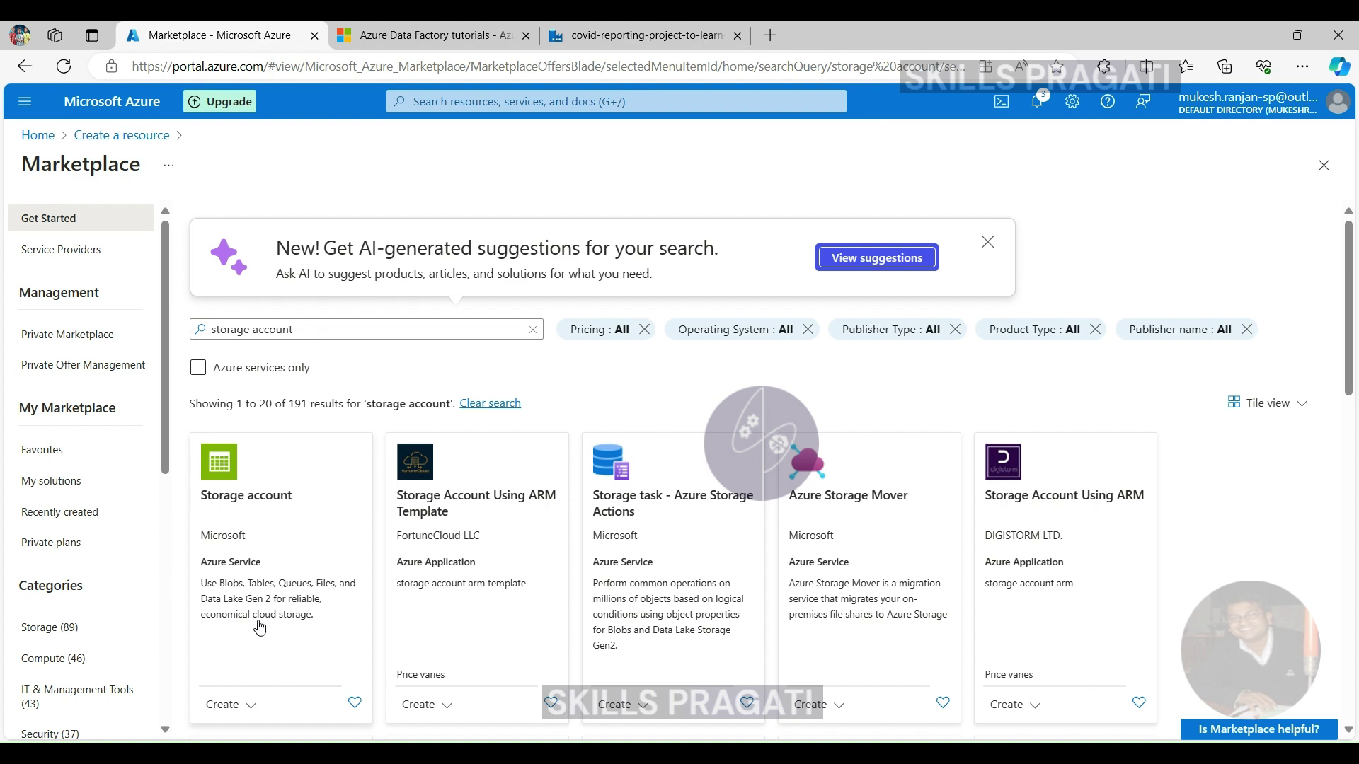
pyautogui.click(316, 526)
pyautogui.click(375, 345)
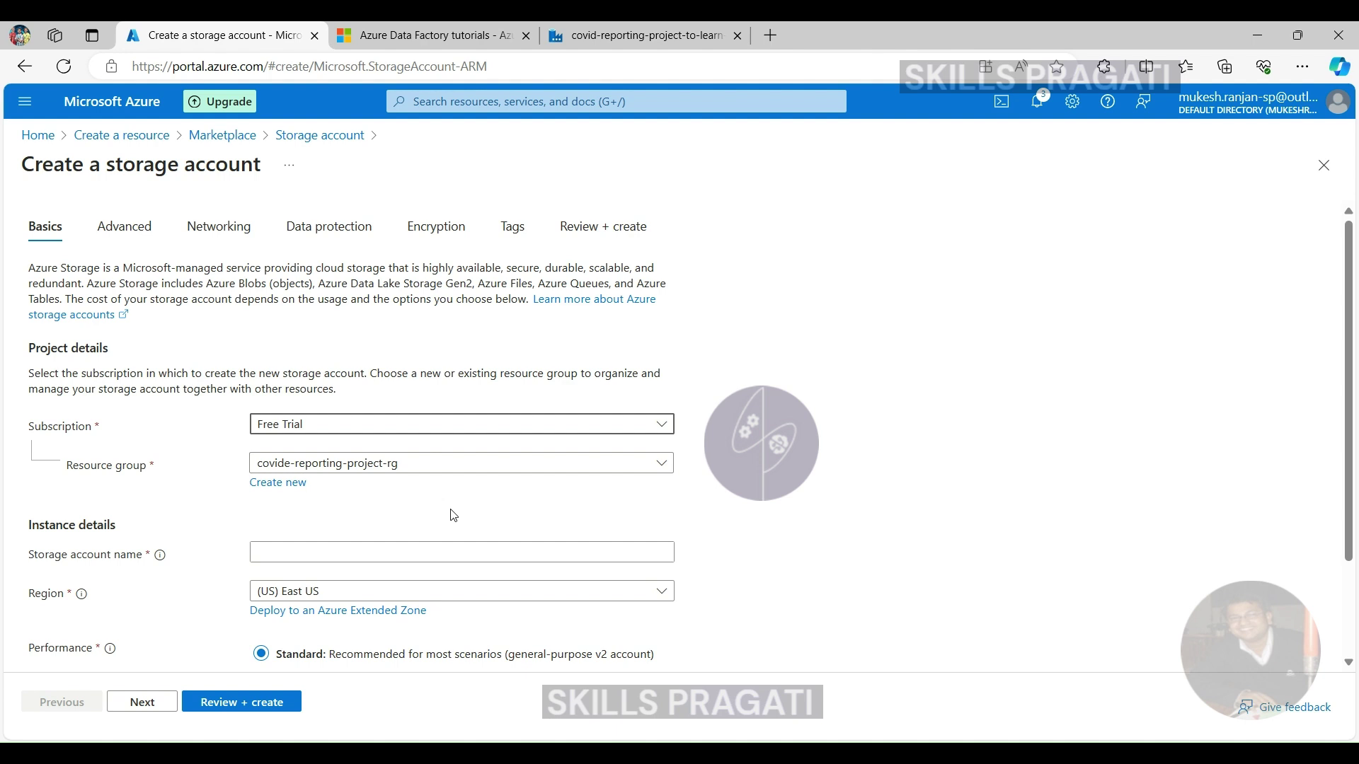
# Name the storage account covidreportingprojectsa and set its redundancy to Locally-redundant storage (LRS).
pyautogui.click(426, 553)
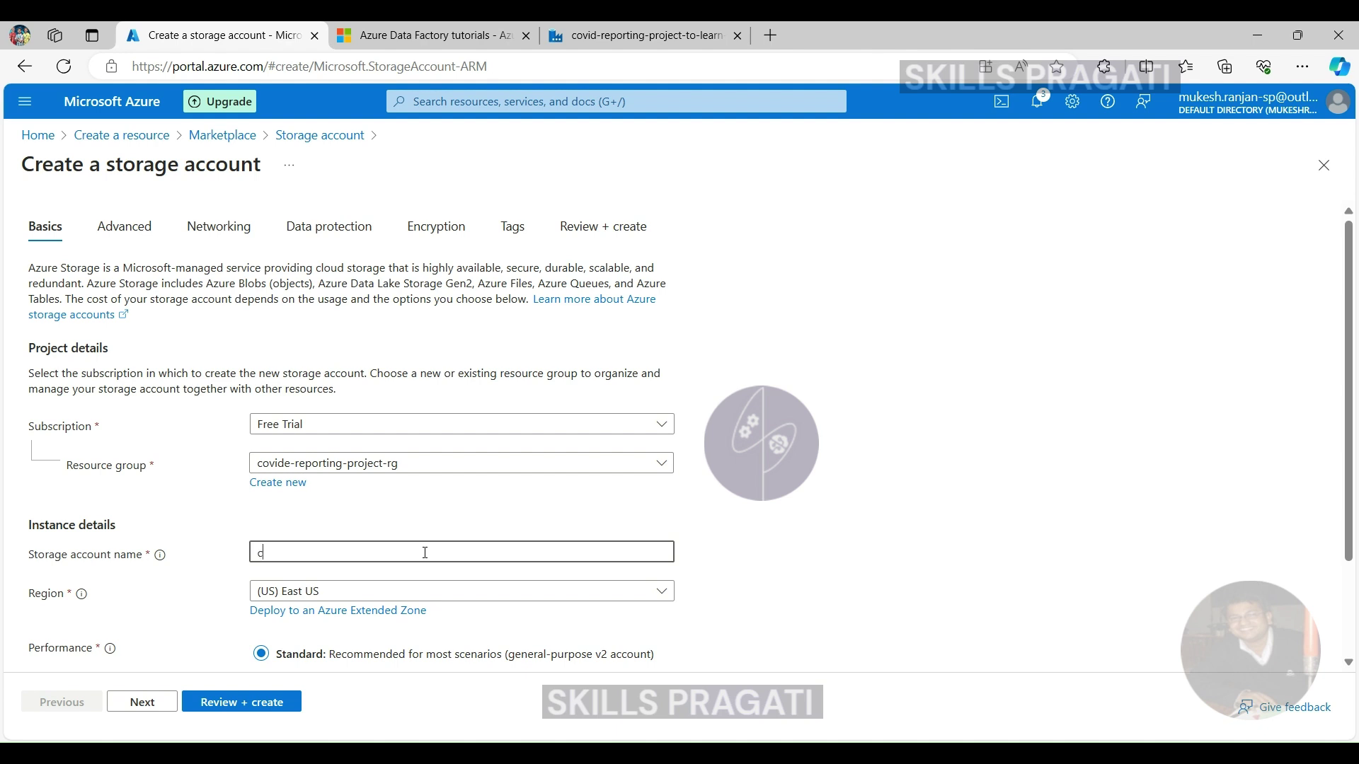
pyautogui.write('ovidreporting')
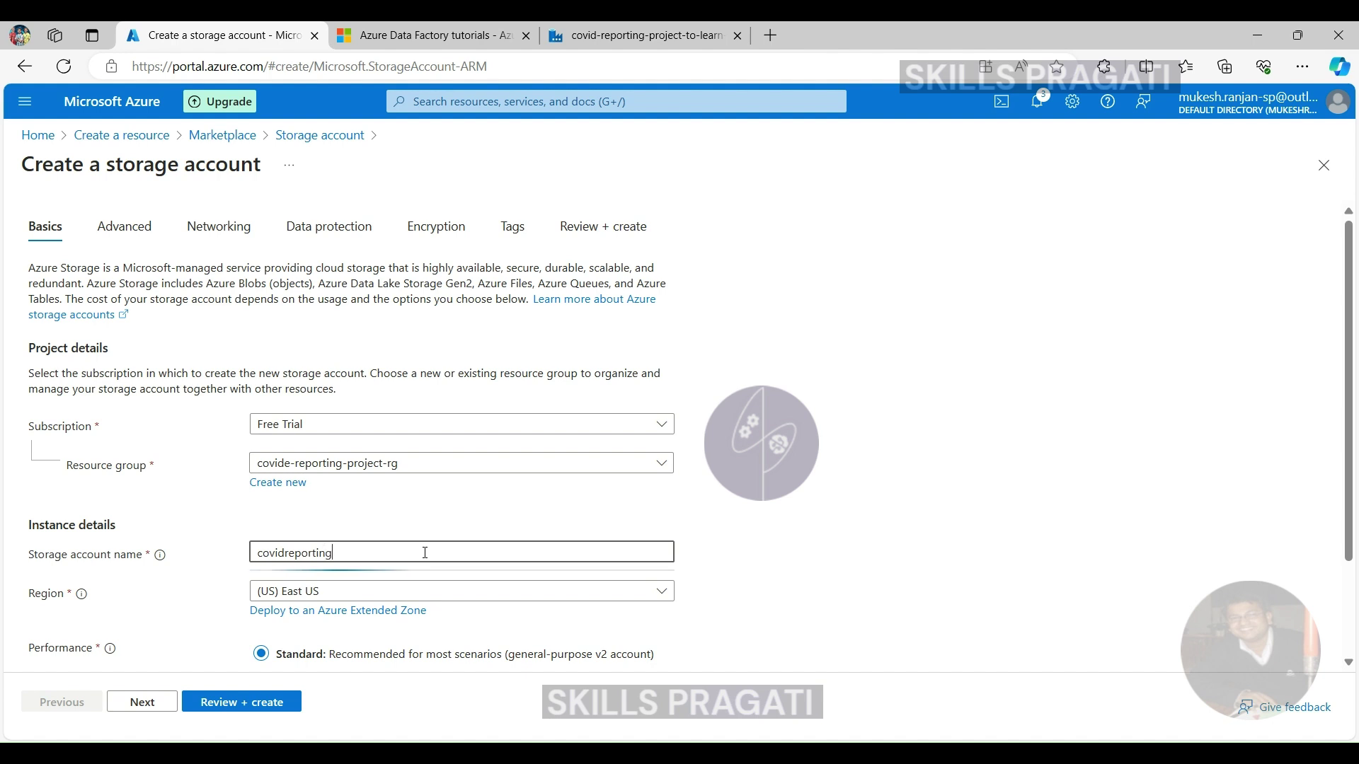
pyautogui.write('projectsa')
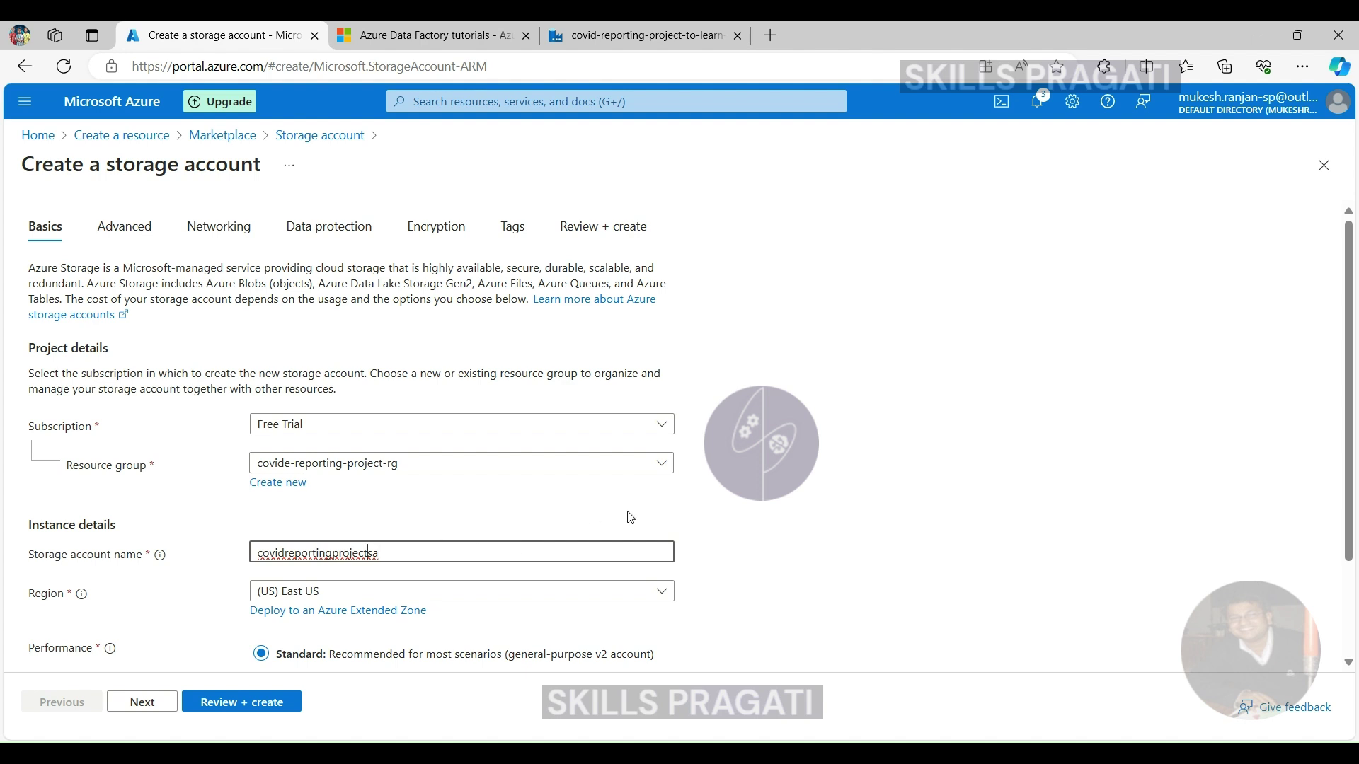
pyautogui.scroll(-2, 783, 501)
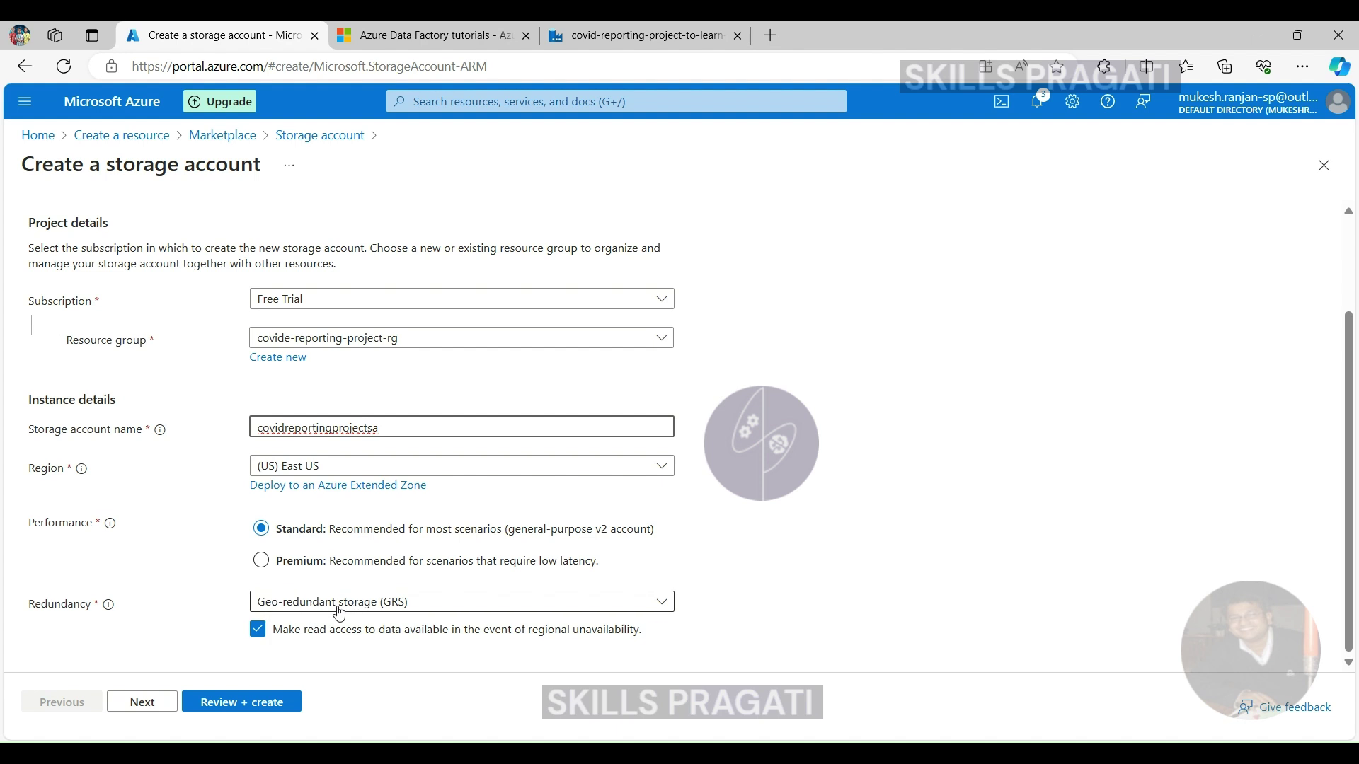
pyautogui.click(477, 605)
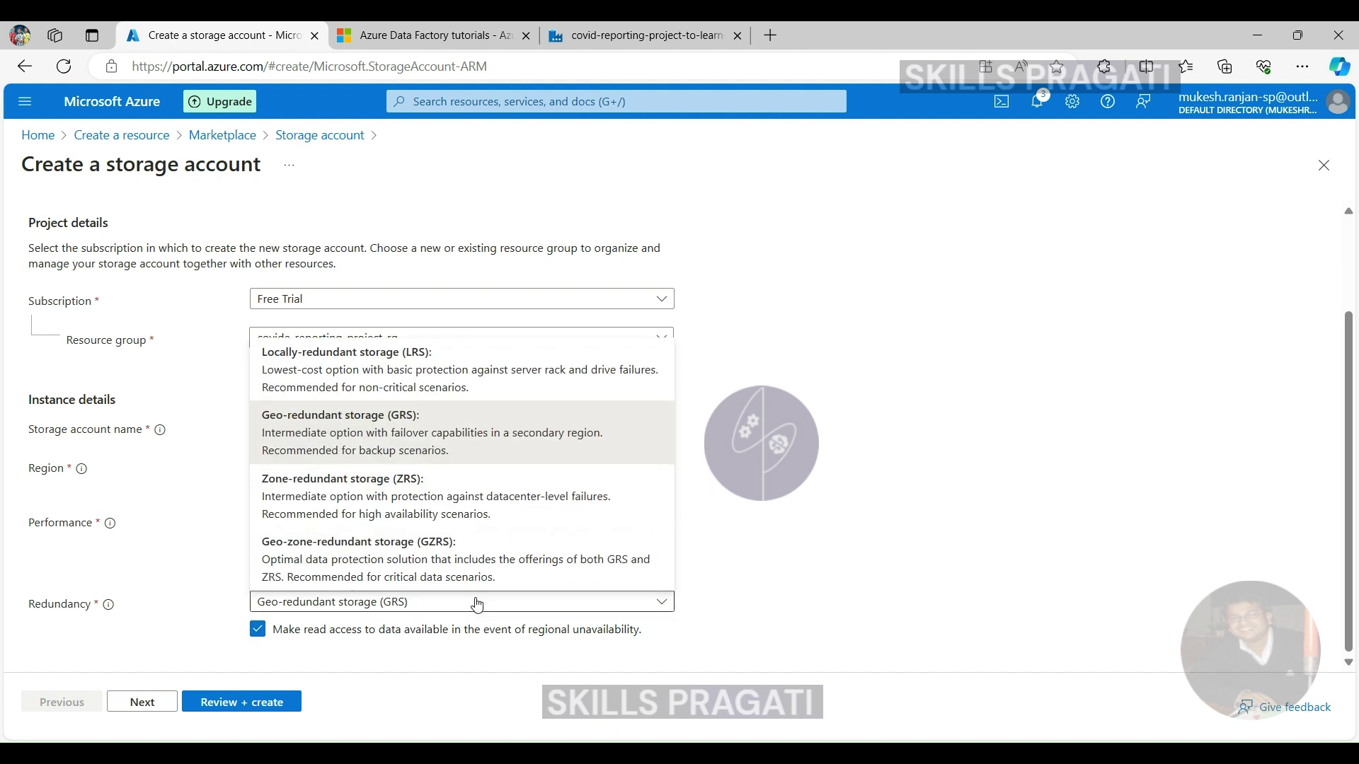
pyautogui.click(330, 379)
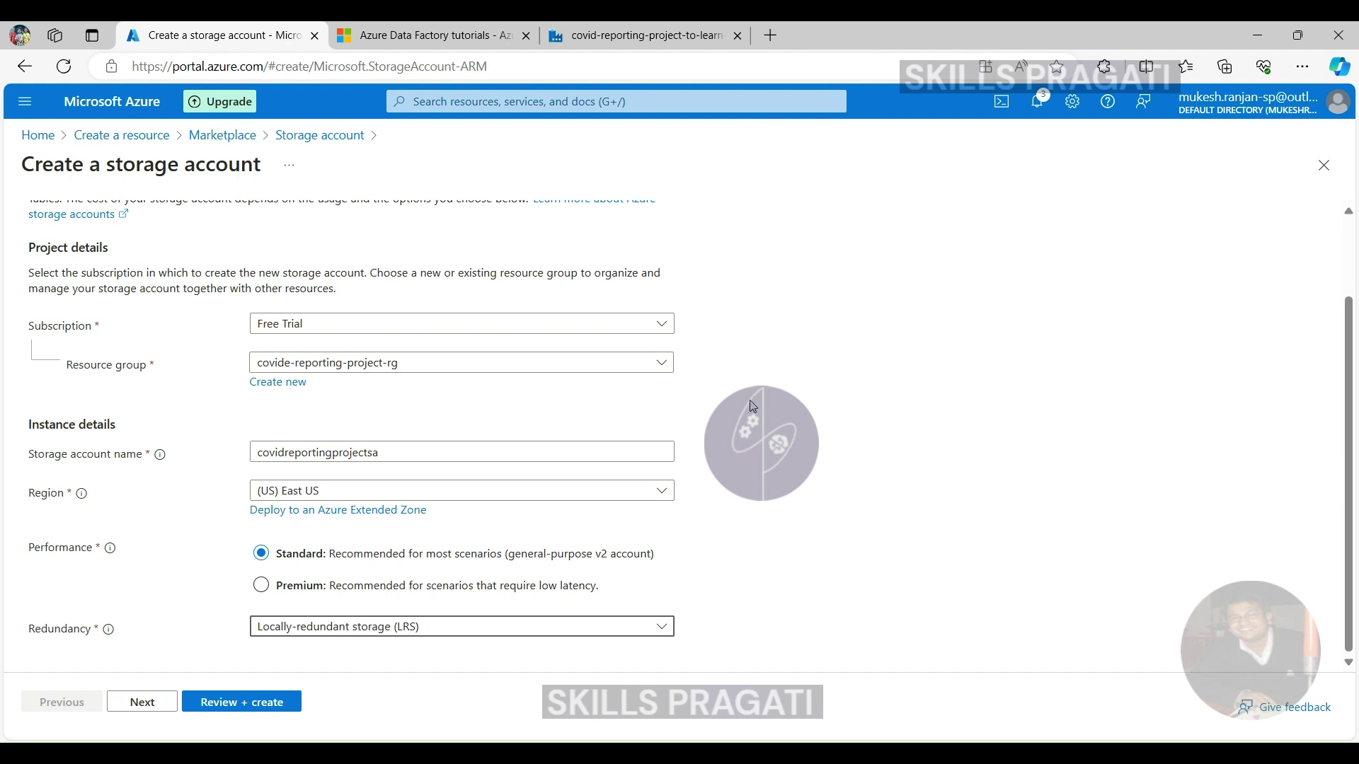
# Keep the default advanced, networking, data protection, encryption and tag settings, review the configuration and create the storage account.
pyautogui.click(141, 703)
pyautogui.click(140, 703)
pyautogui.click(140, 702)
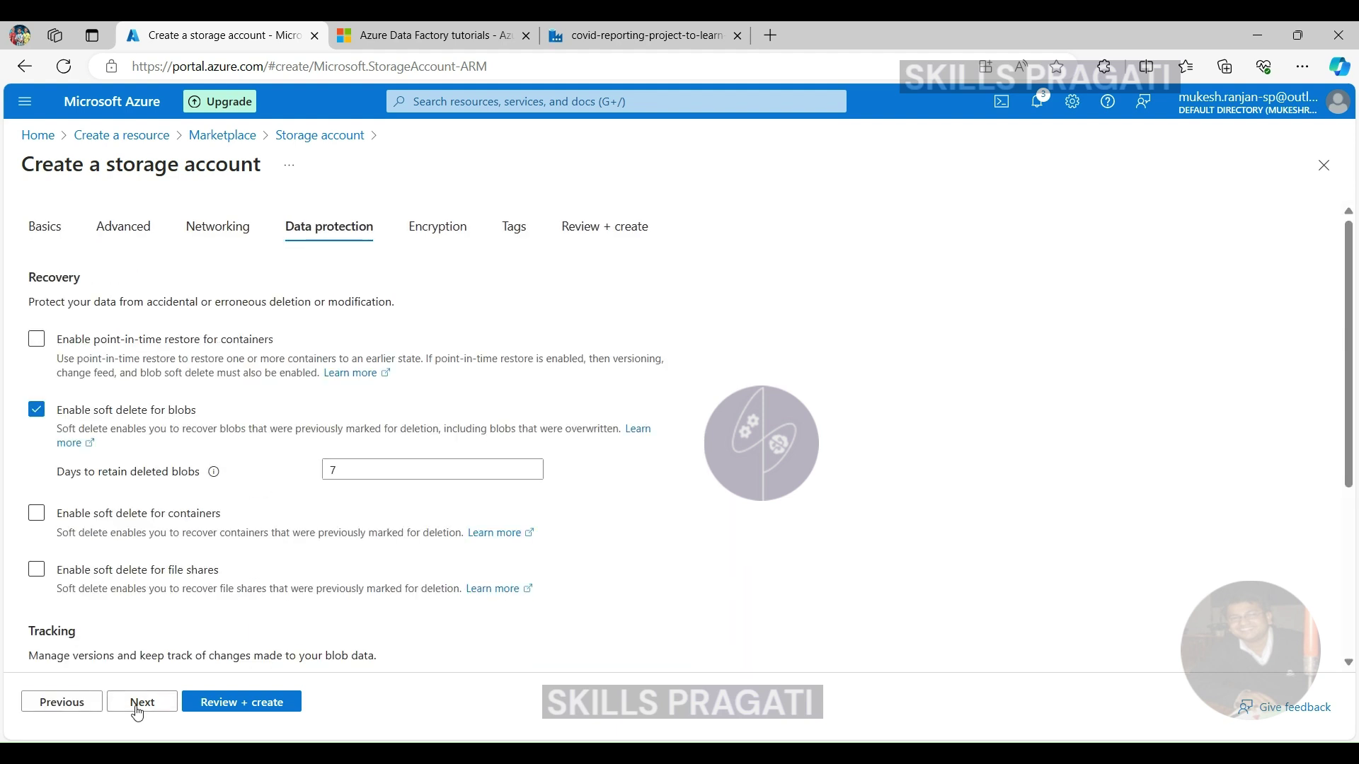
pyautogui.click(140, 702)
pyautogui.click(139, 704)
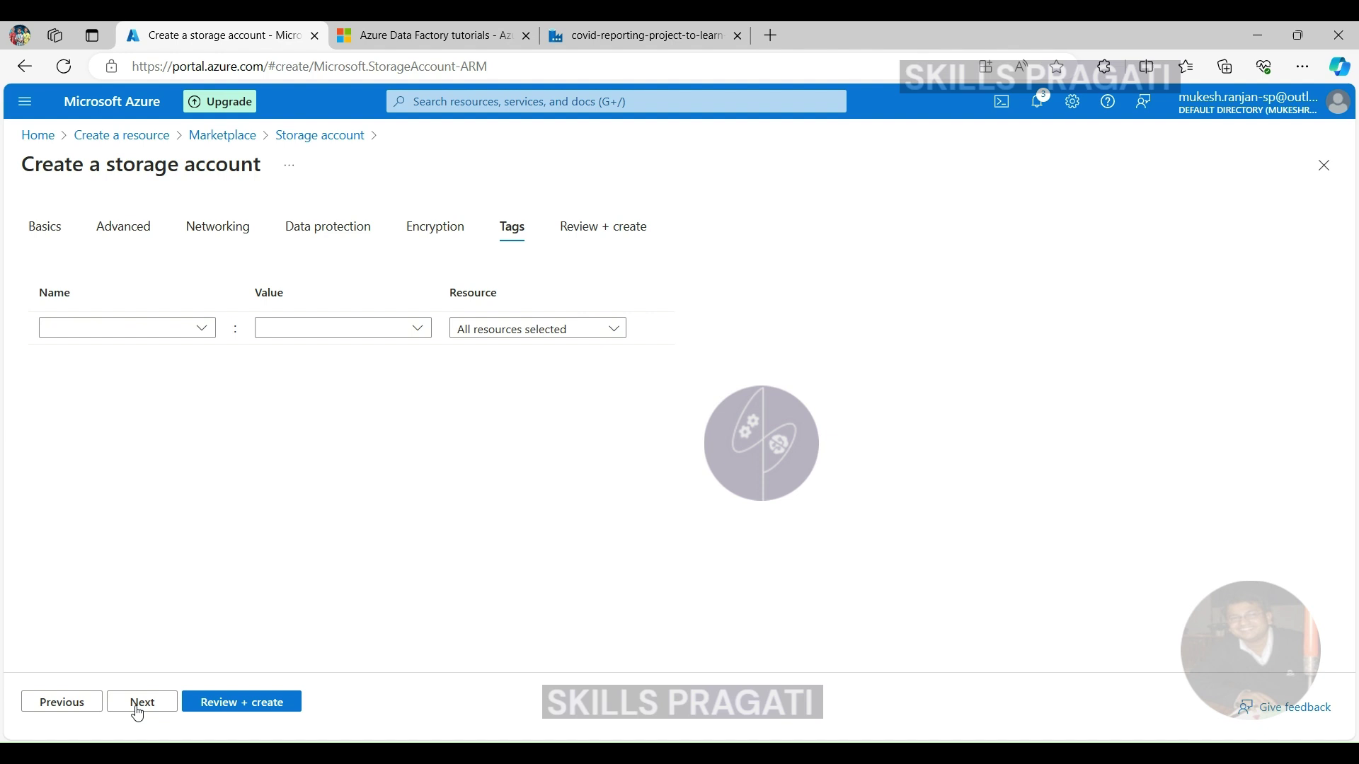
pyautogui.click(234, 704)
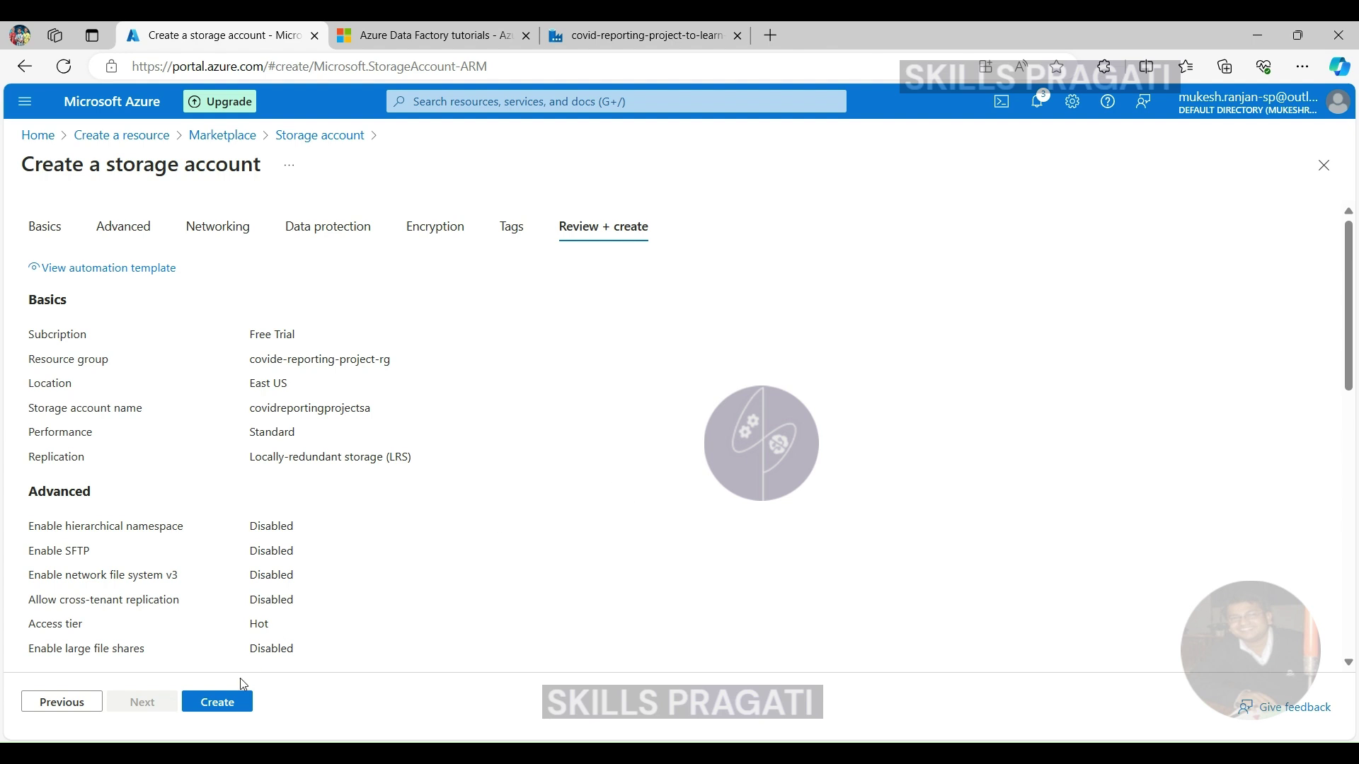
pyautogui.click(237, 704)
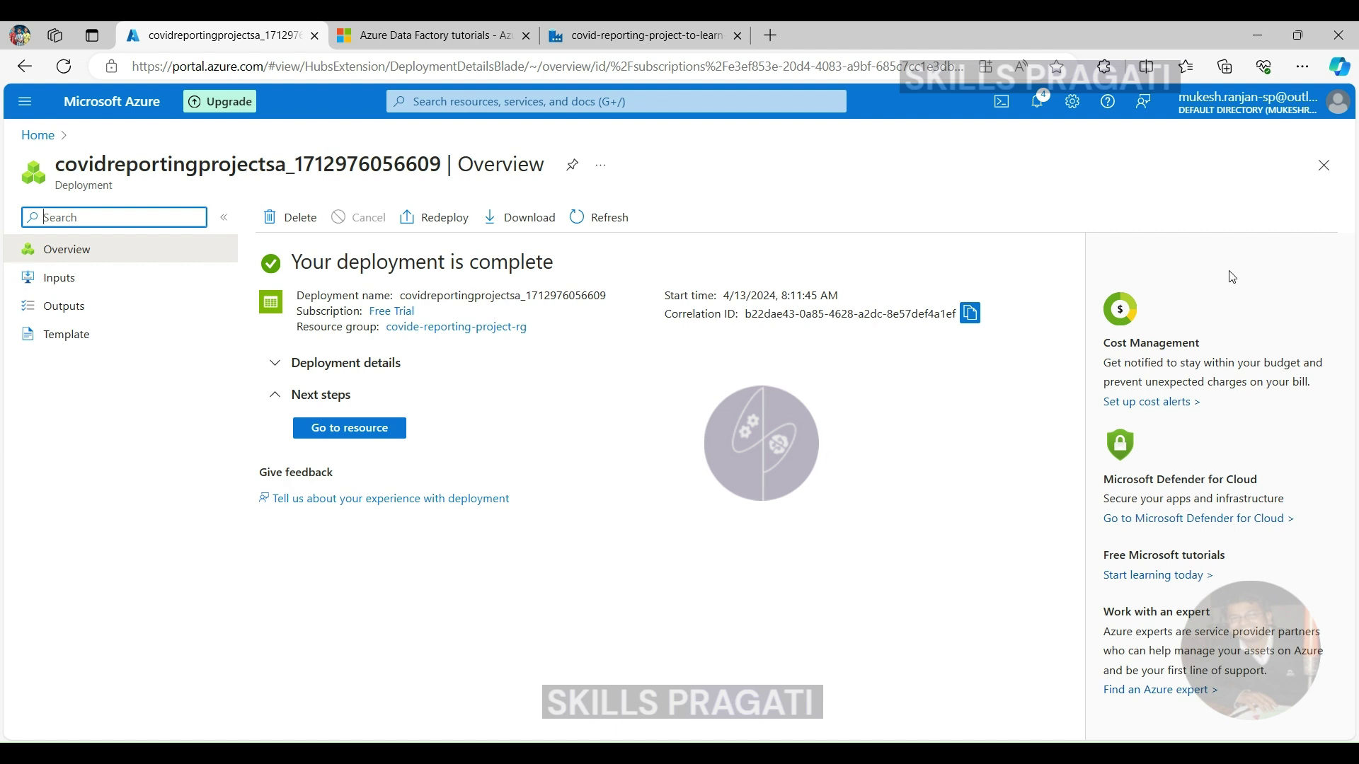
# Check the deployment notifications and open the newly deployed storage account.
pyautogui.click(1039, 100)
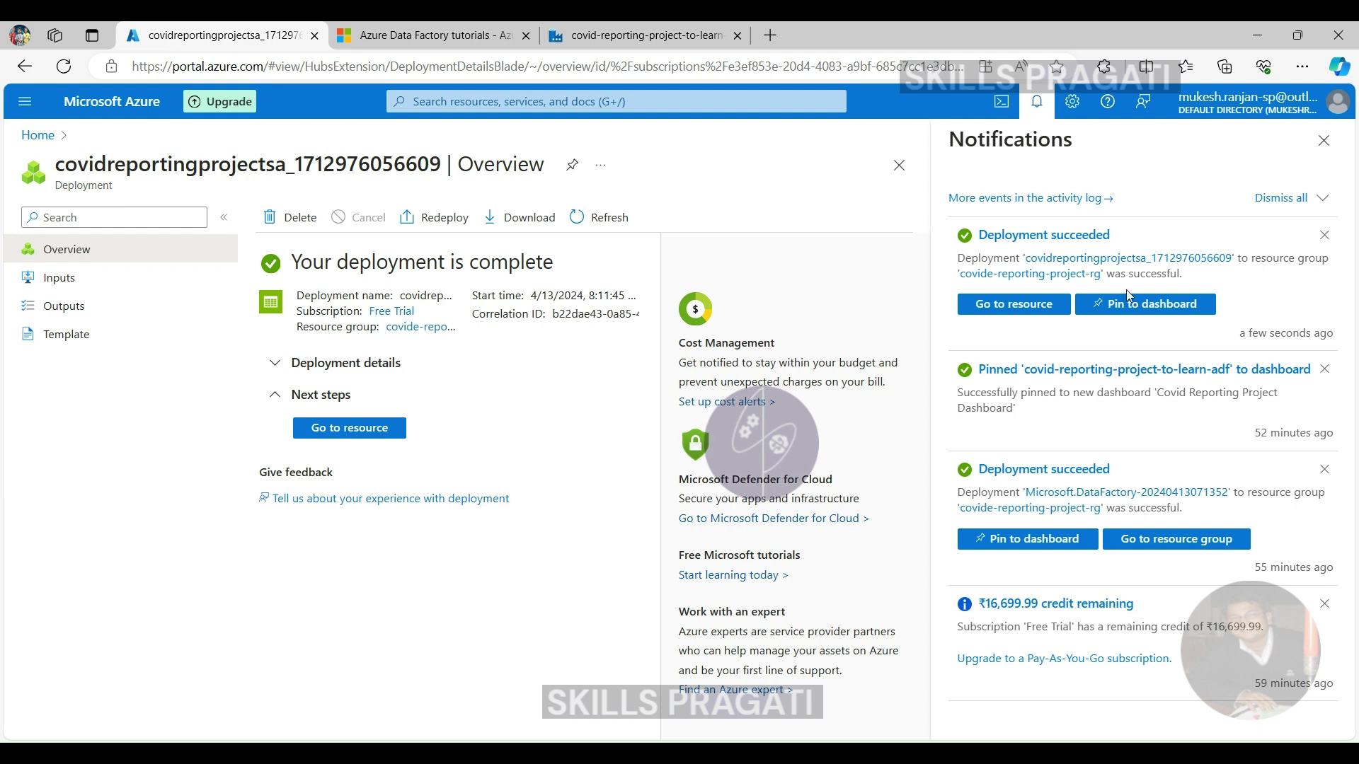
pyautogui.click(1323, 140)
pyautogui.click(329, 429)
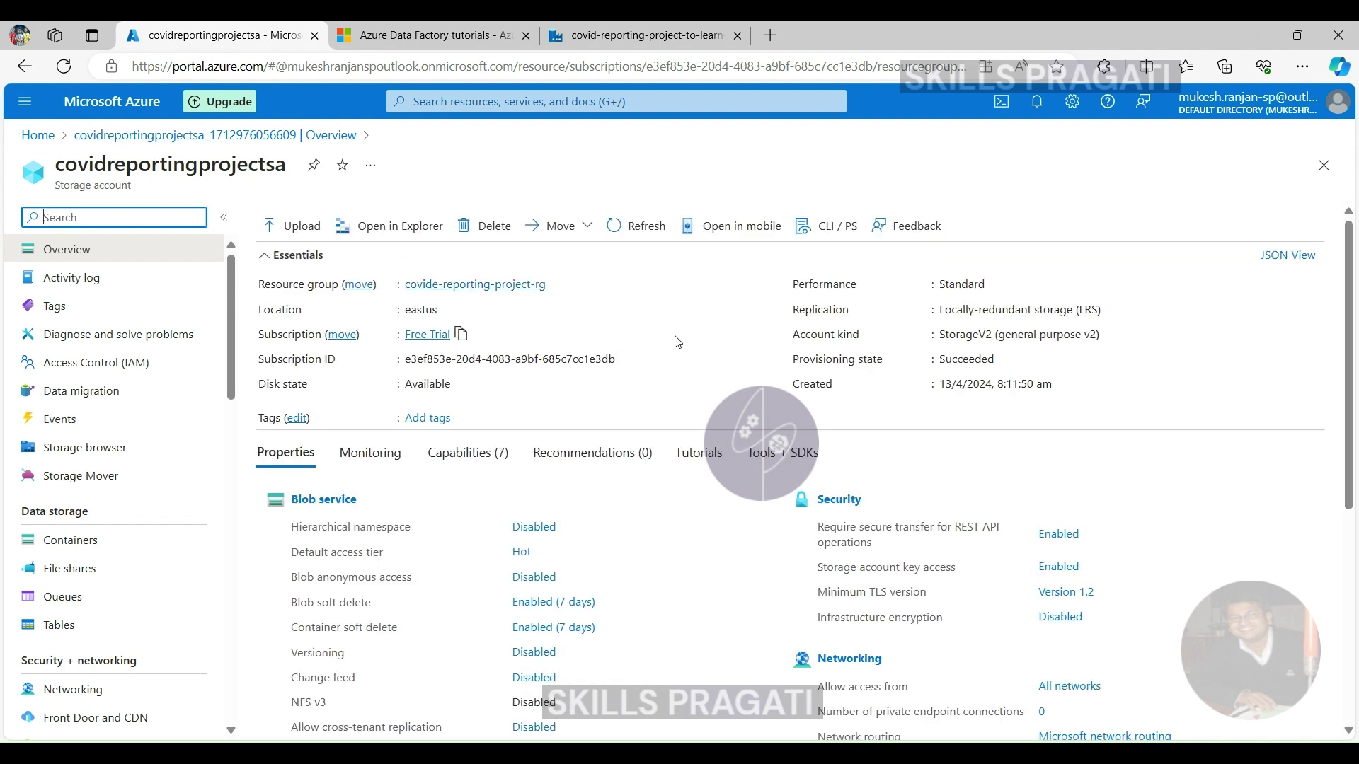
# View the storage account's access control page and reveal the key and connection string of key1 in its access keys.
pyautogui.click(82, 362)
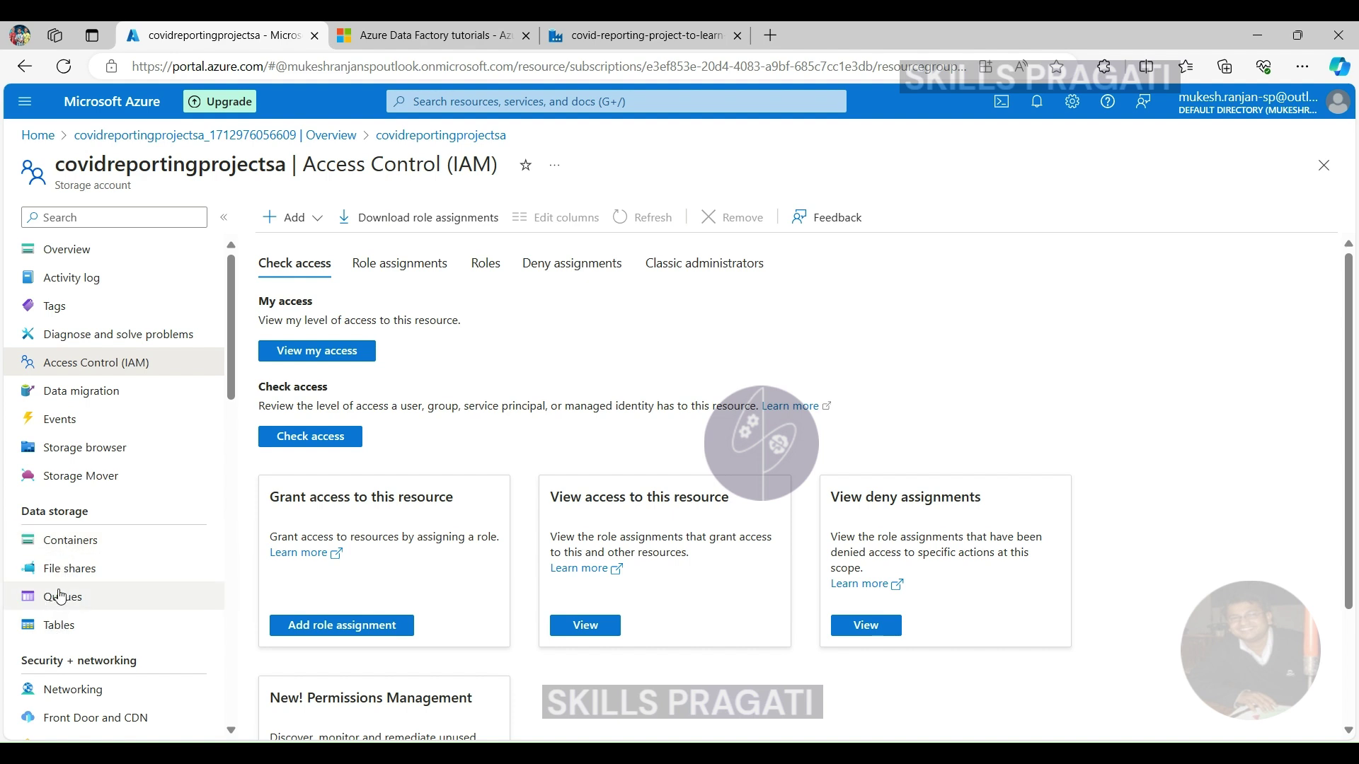
pyautogui.scroll(-3, 64, 566)
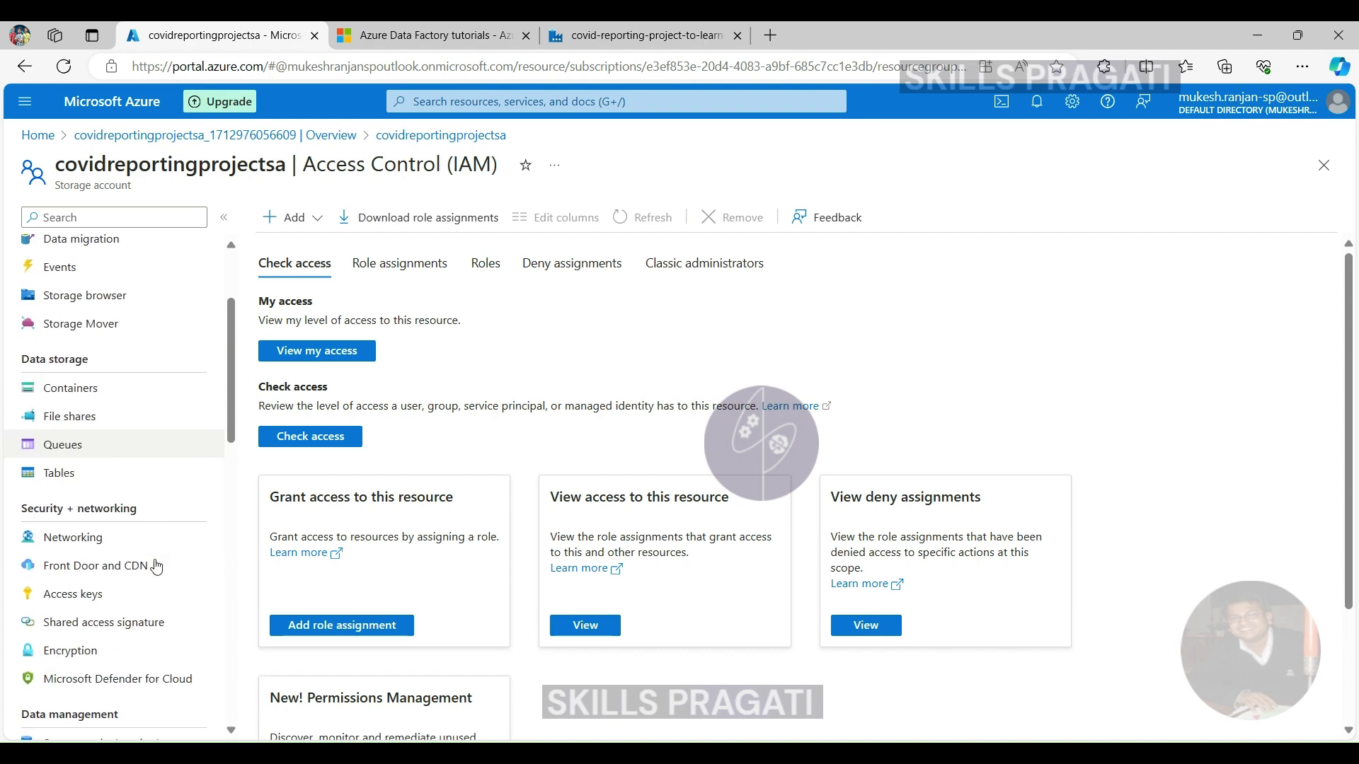
pyautogui.click(69, 521)
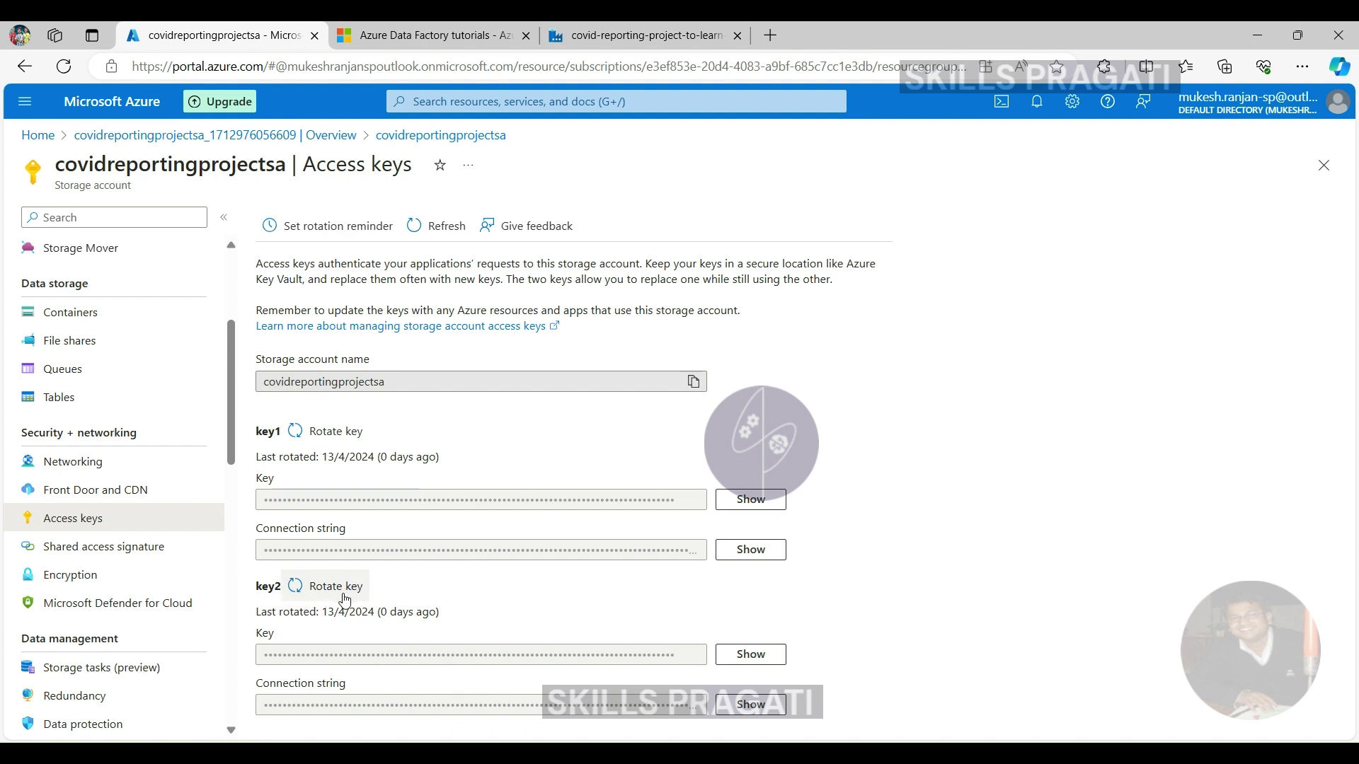
pyautogui.click(774, 498)
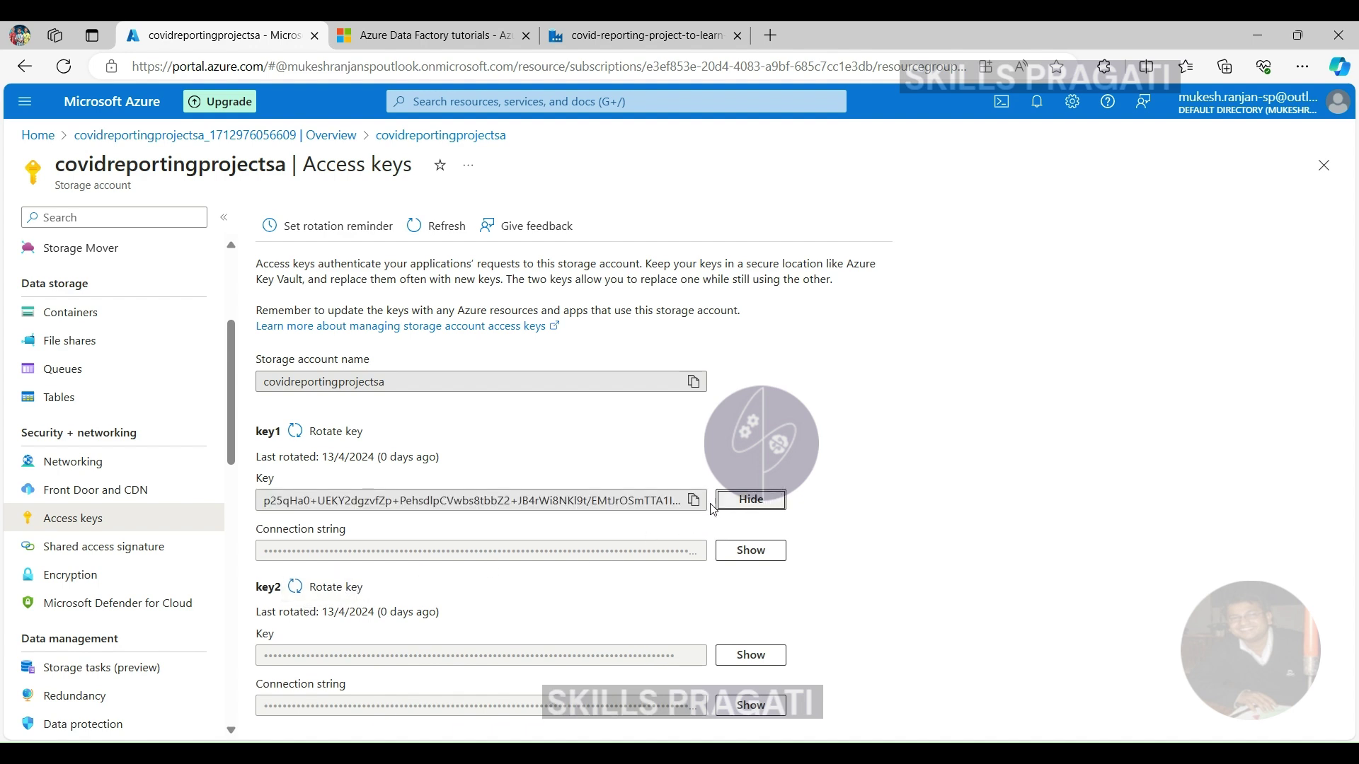
pyautogui.click(758, 552)
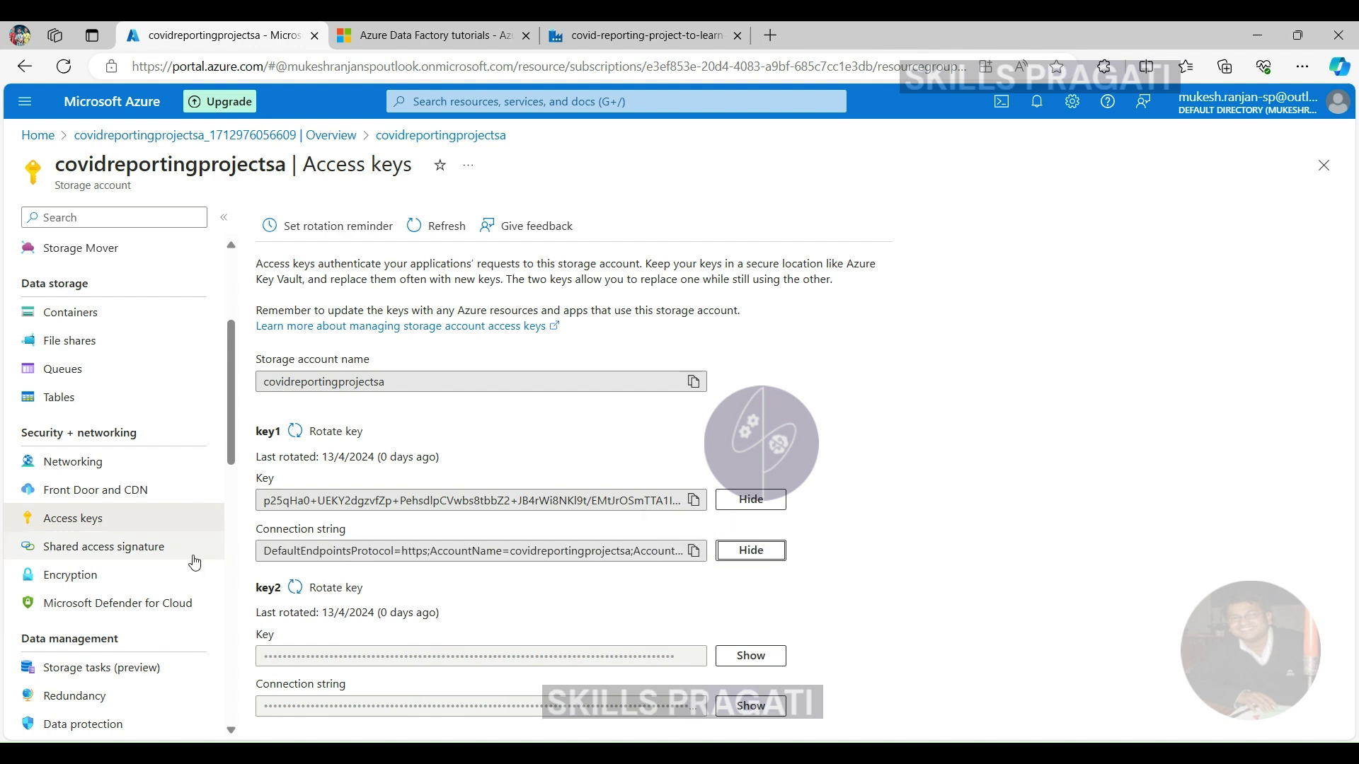
# Look at the storage account's containers list and its storage browser.
pyautogui.scroll(3, 78, 560)
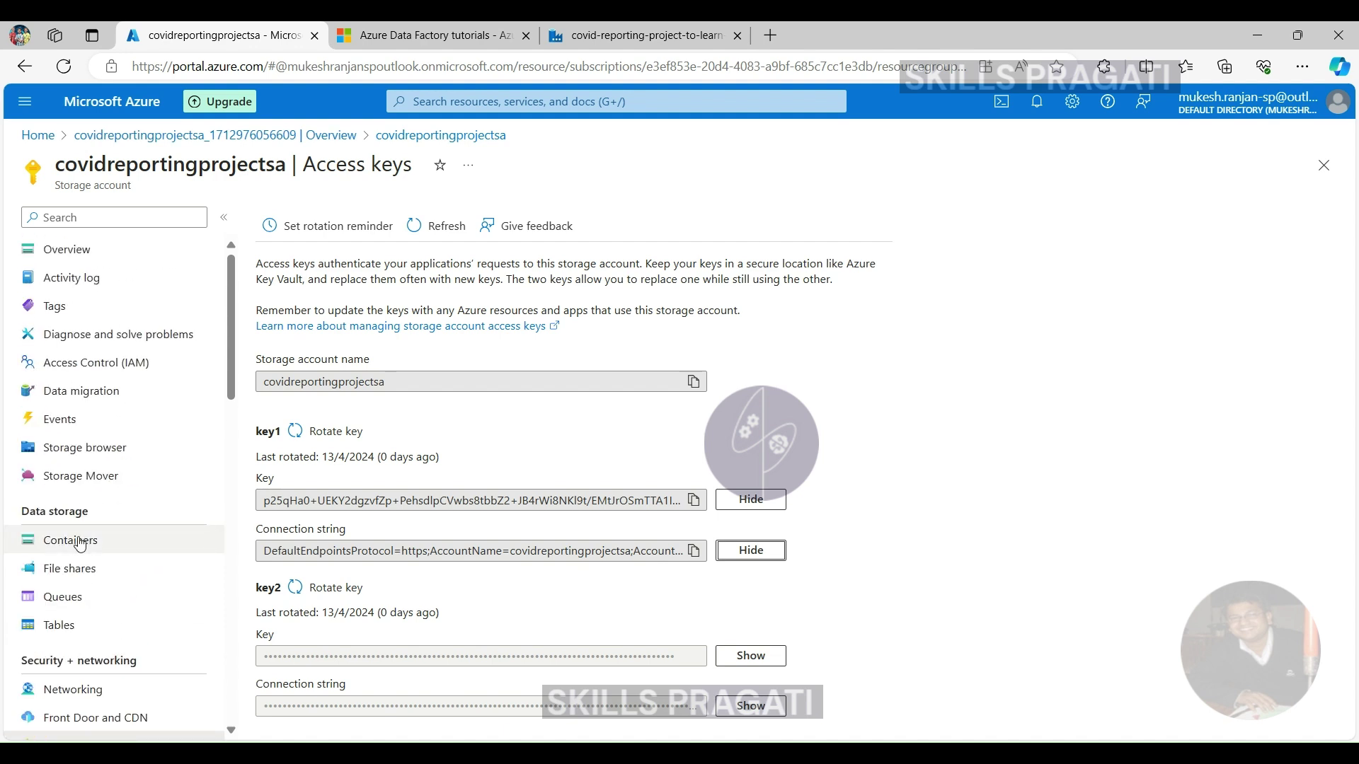
pyautogui.click(33, 538)
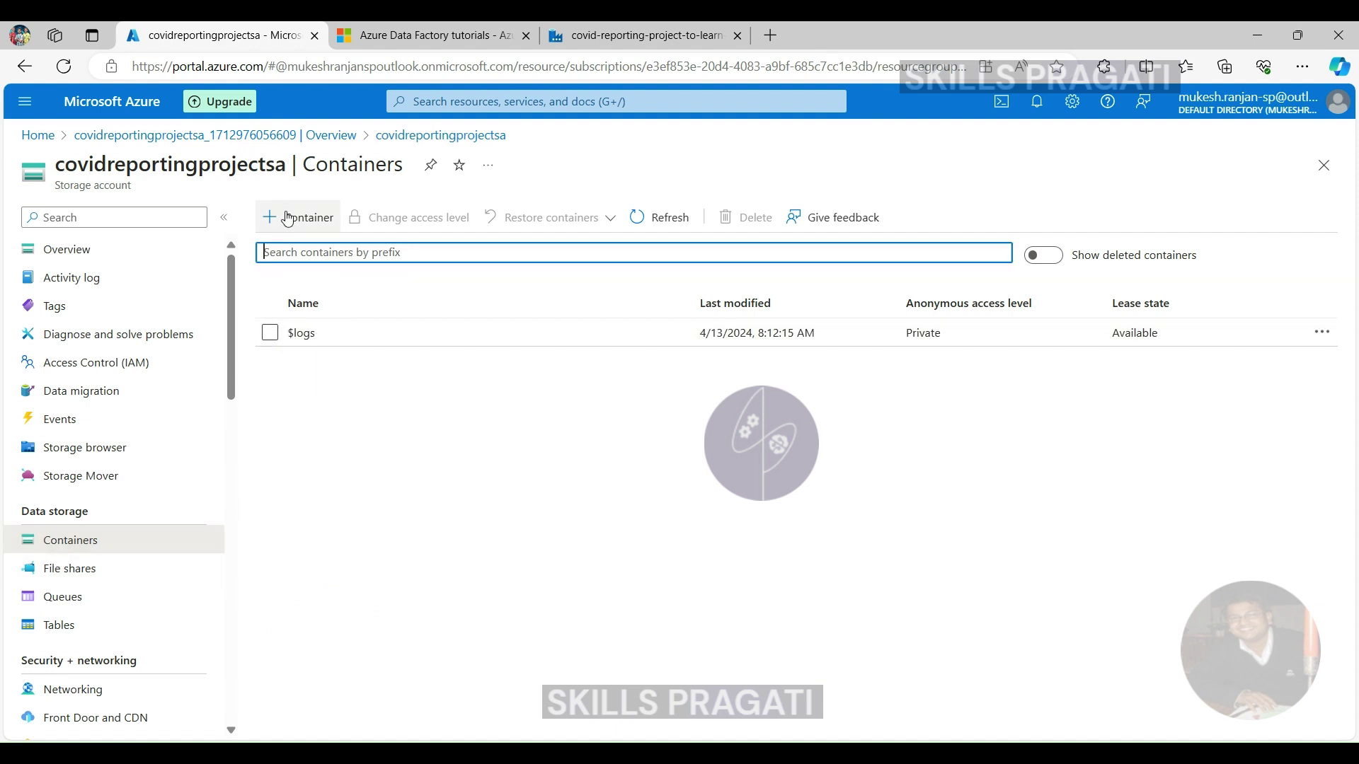
pyautogui.click(69, 457)
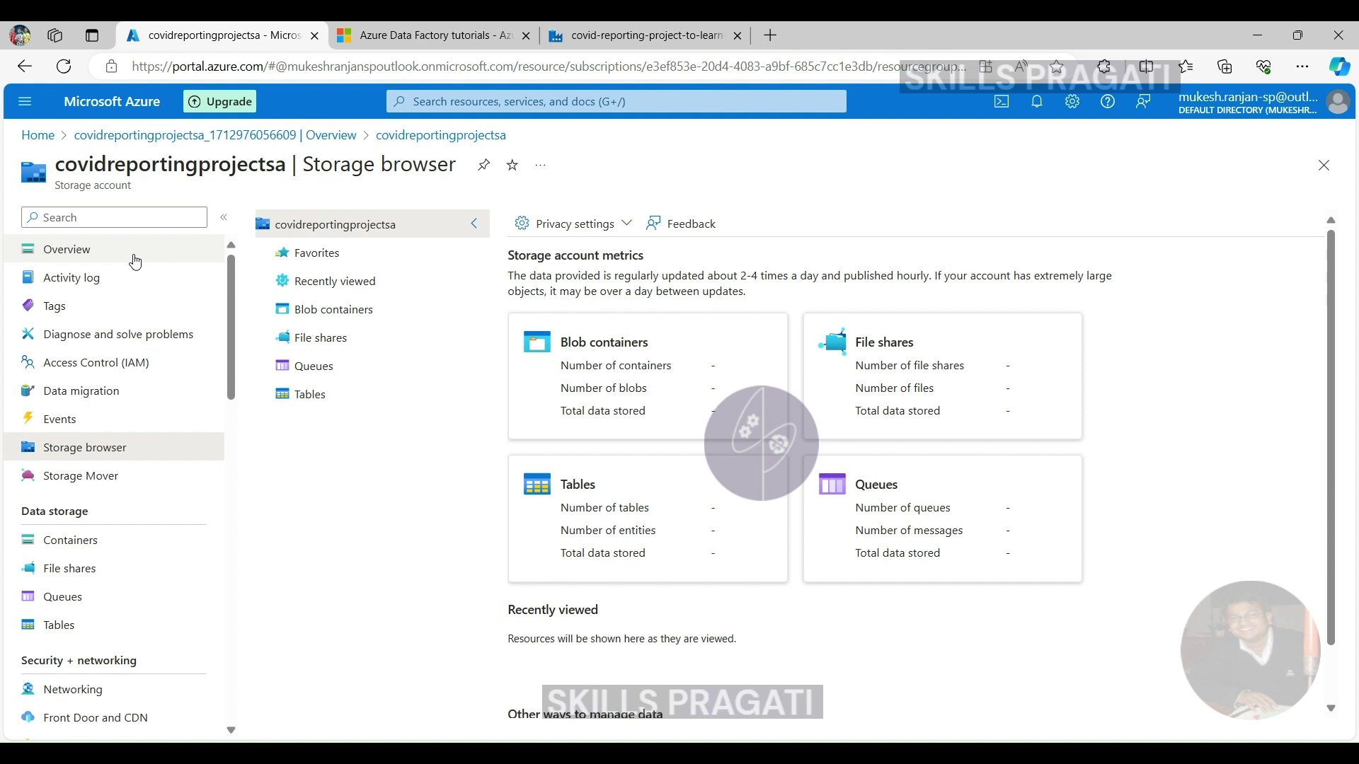
# Pin the storage account's overview to the existing private dashboard Covid Reporting Project Dashboard.
pyautogui.click(83, 255)
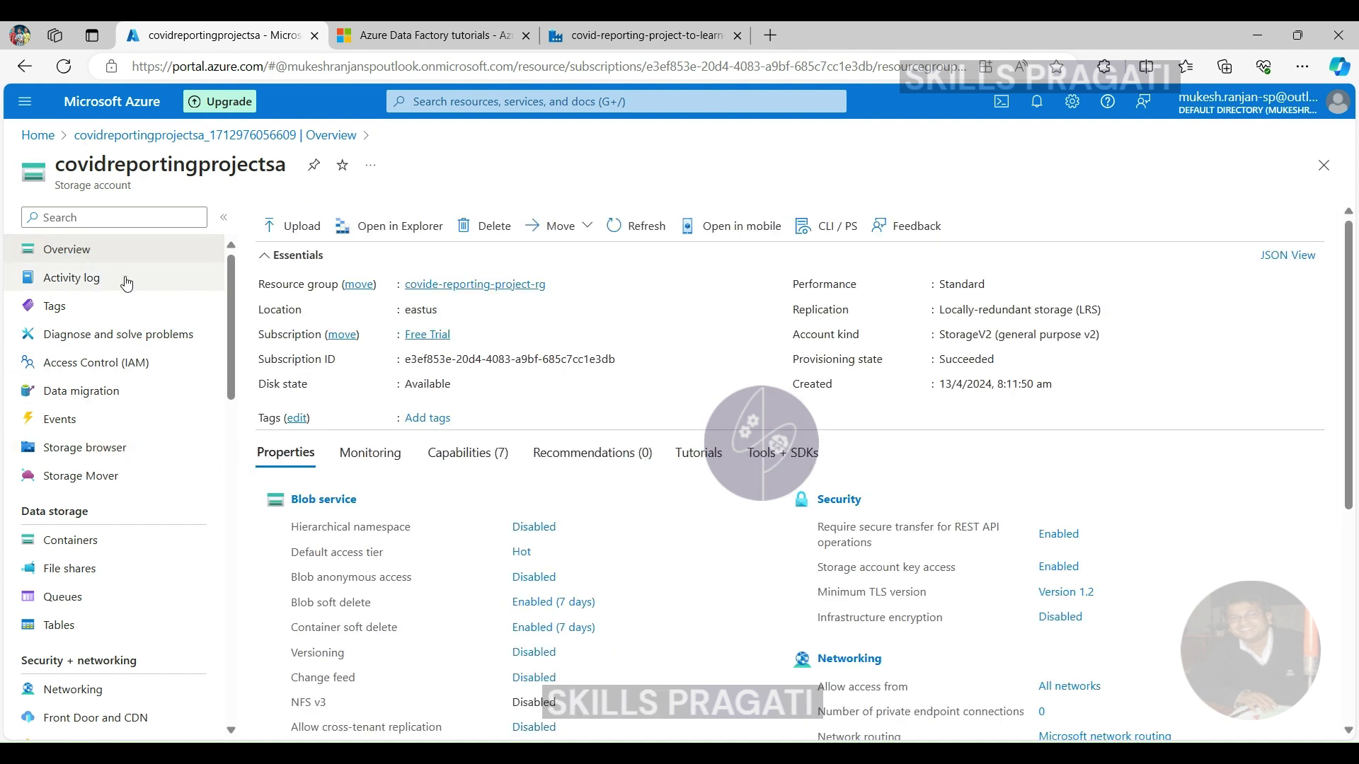
pyautogui.click(316, 166)
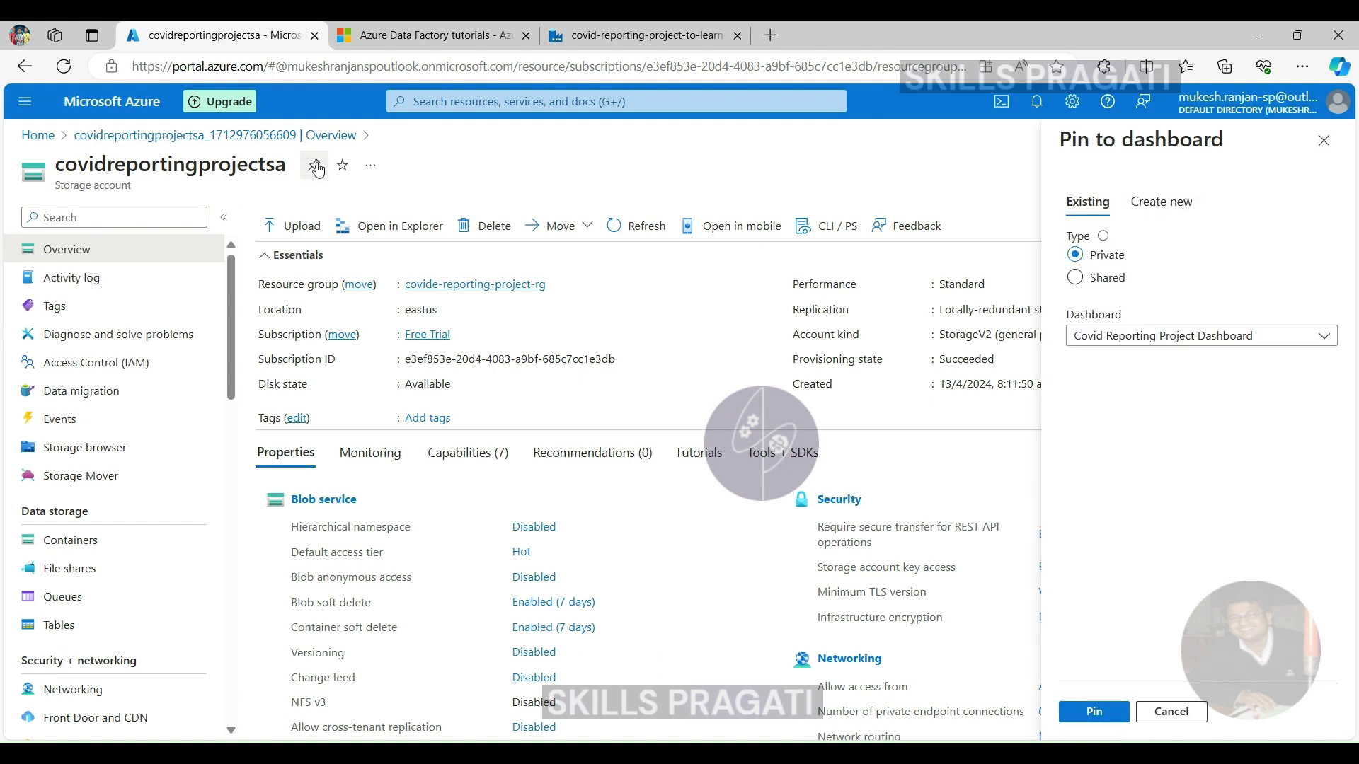
pyautogui.click(1100, 714)
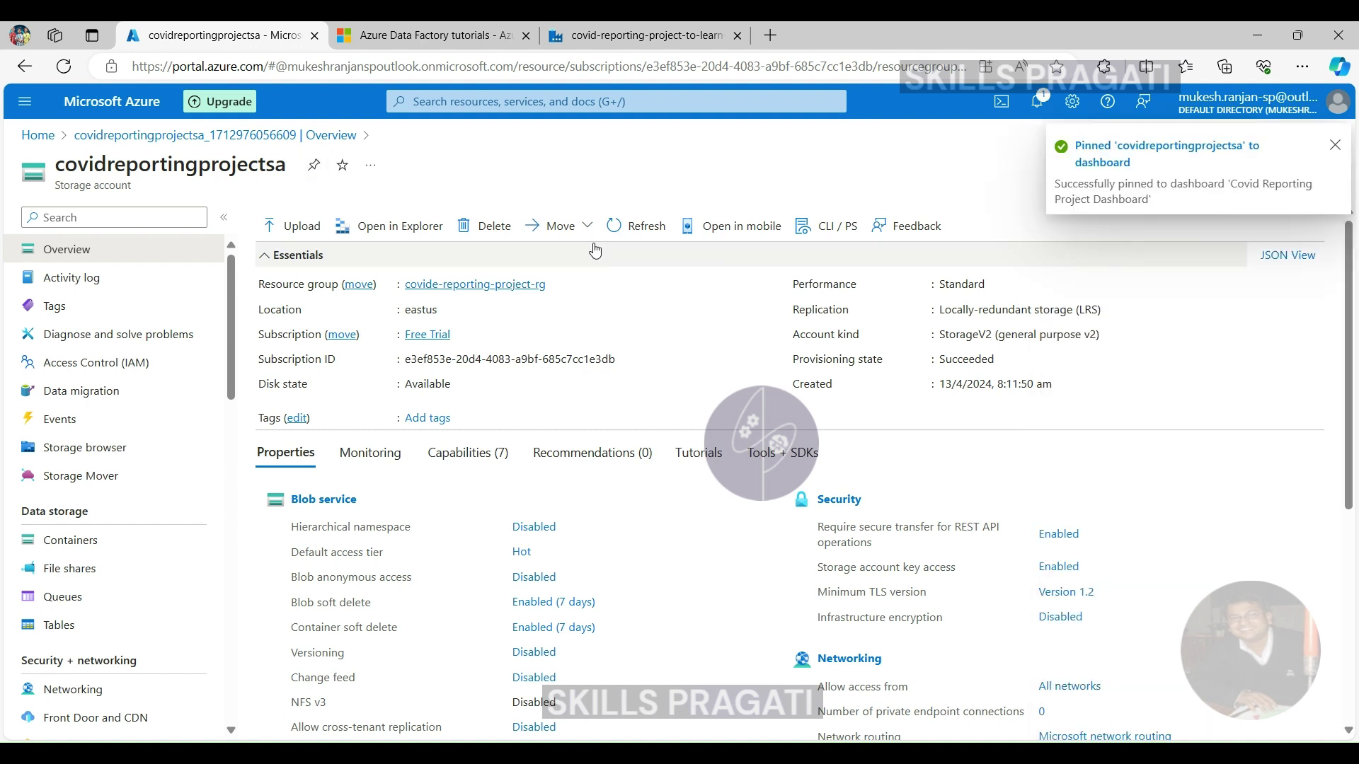